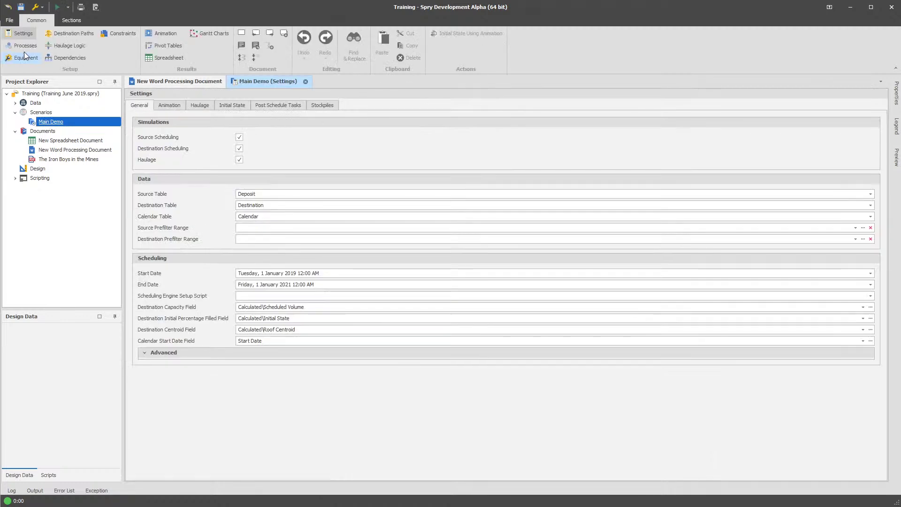
Examine the document types that can be added to or imported into the project's Documents folder.
click(66, 22)
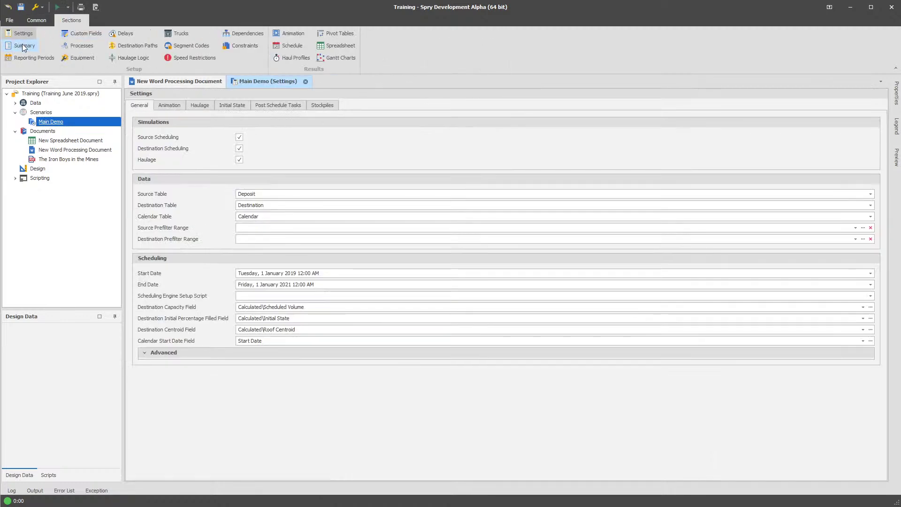
click(37, 21)
click(41, 132)
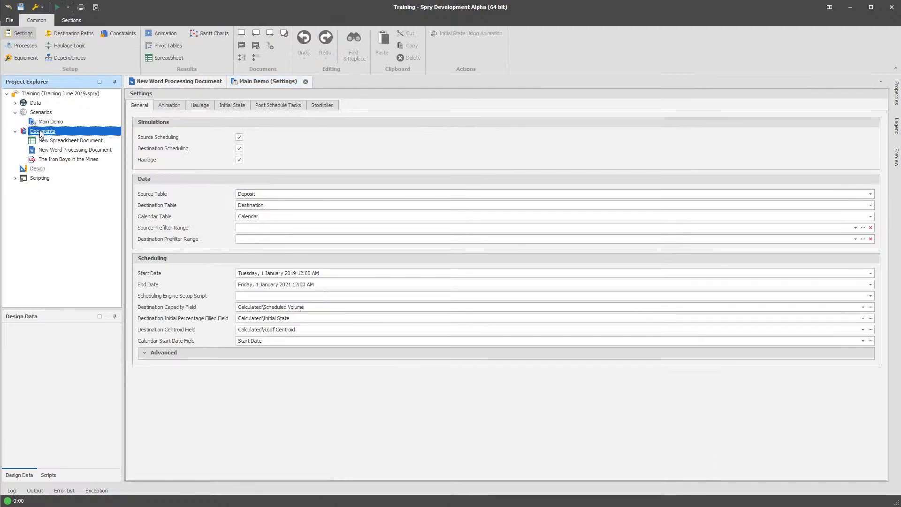
right_click(41, 133)
mouse_move(72, 136)
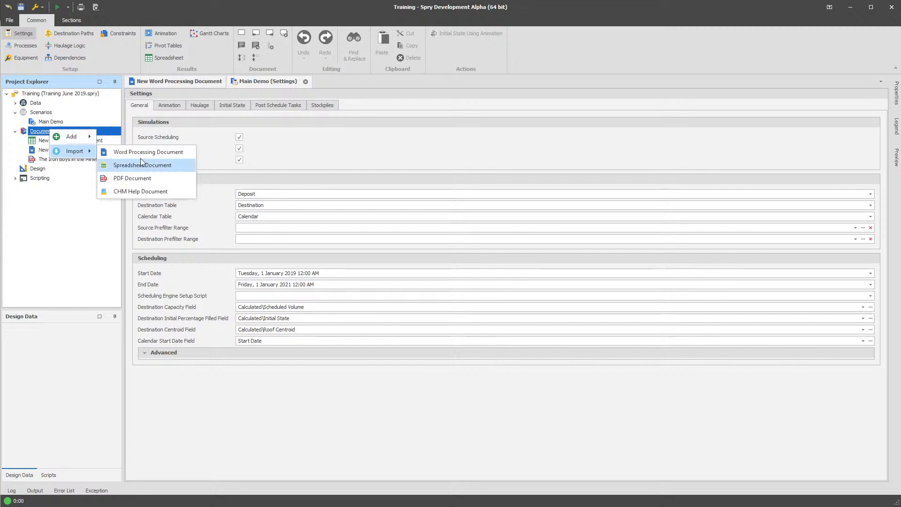
click(47, 189)
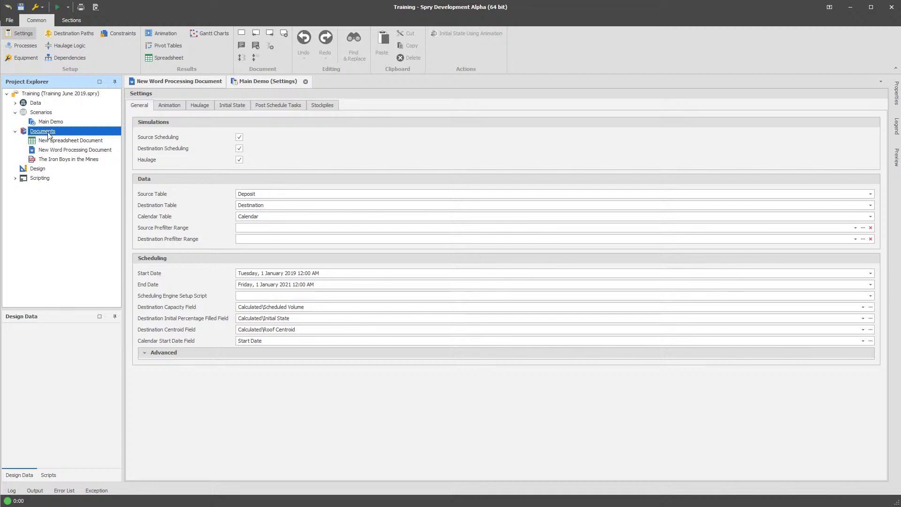
right_click(47, 133)
mouse_move(76, 155)
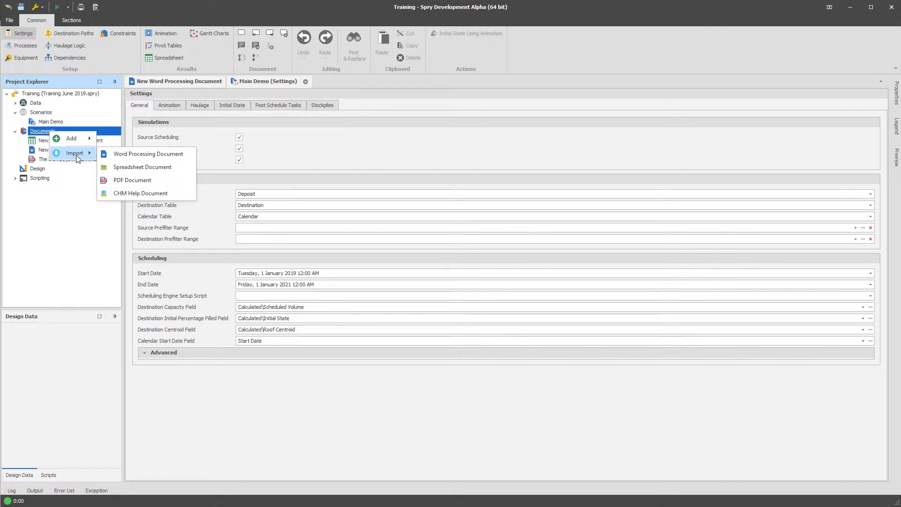
click(43, 150)
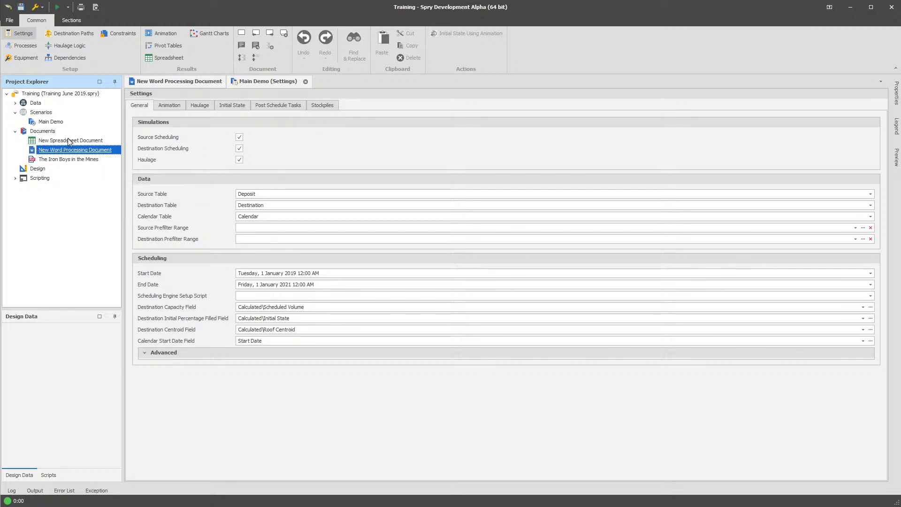
Open the existing New Word Processing Document from the project's Documents folder.
click(63, 139)
click(61, 155)
double_click(74, 151)
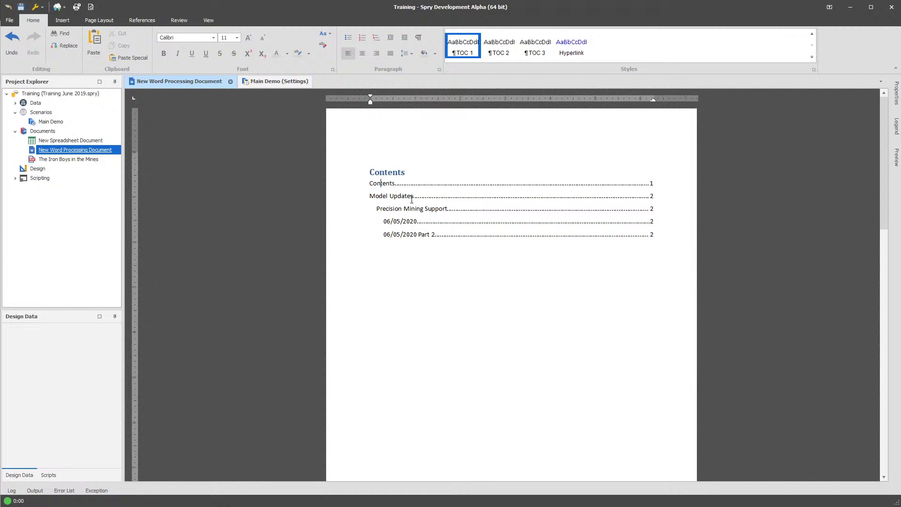
Examine the level options for adding text entries to the document's table of contents.
click(142, 20)
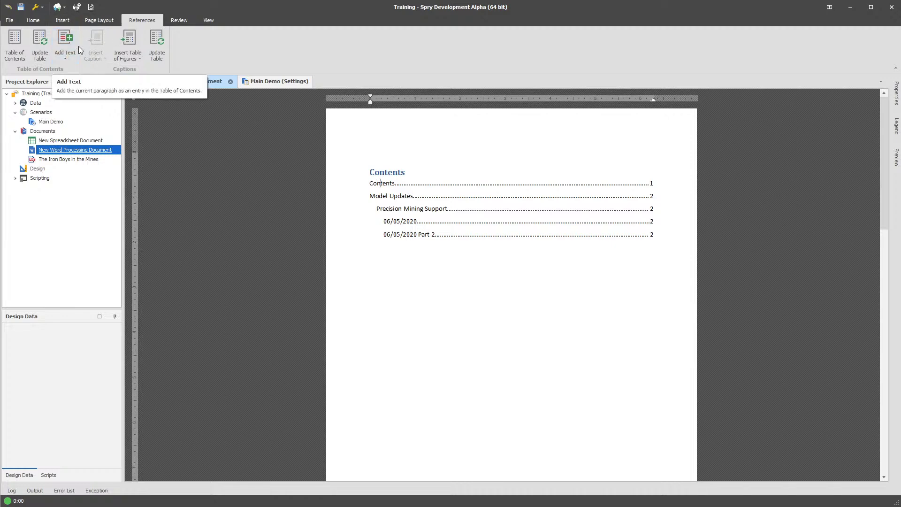
click(68, 52)
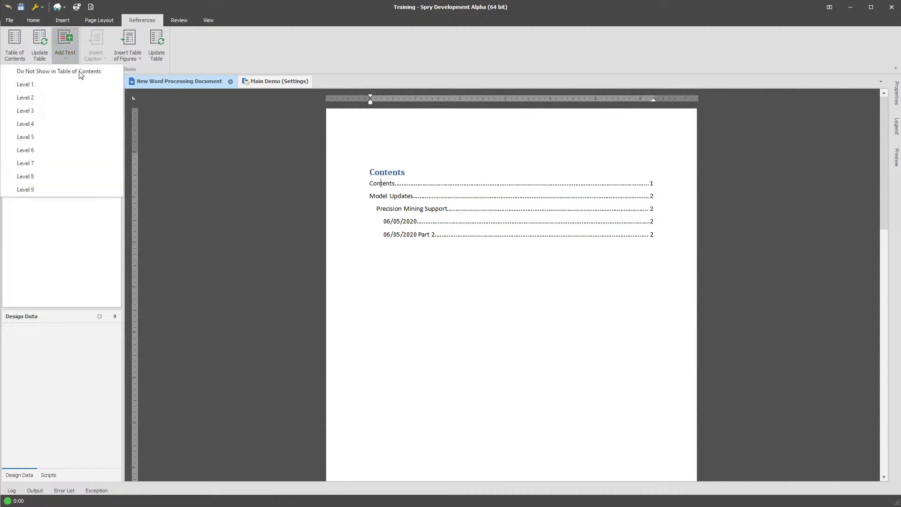
click(99, 21)
click(33, 21)
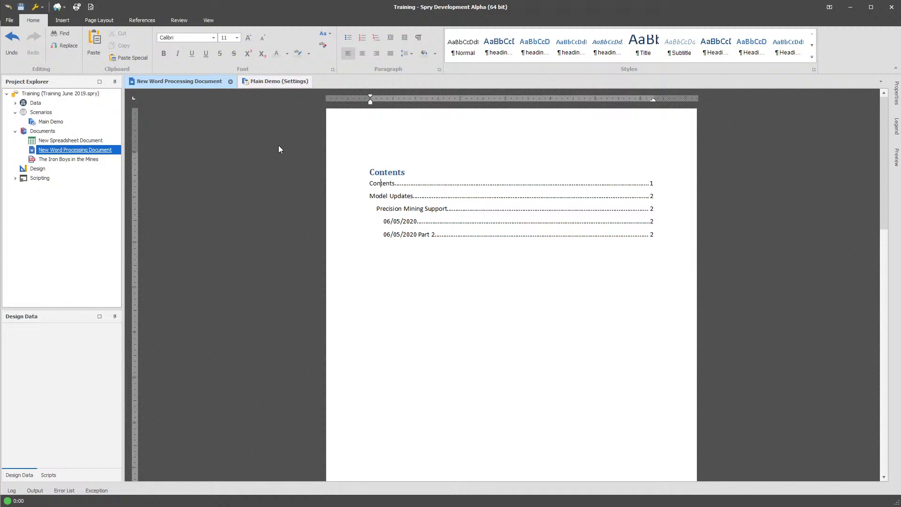
click(370, 260)
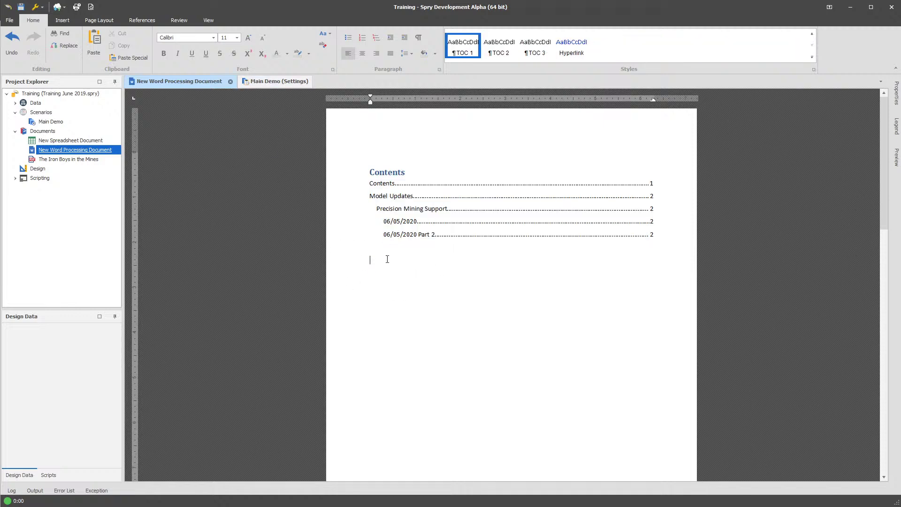
click(141, 19)
click(65, 58)
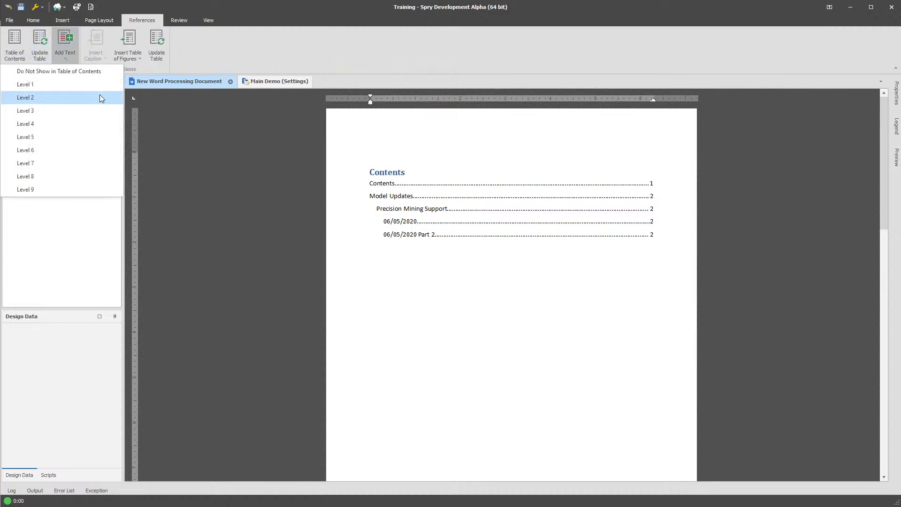
click(25, 150)
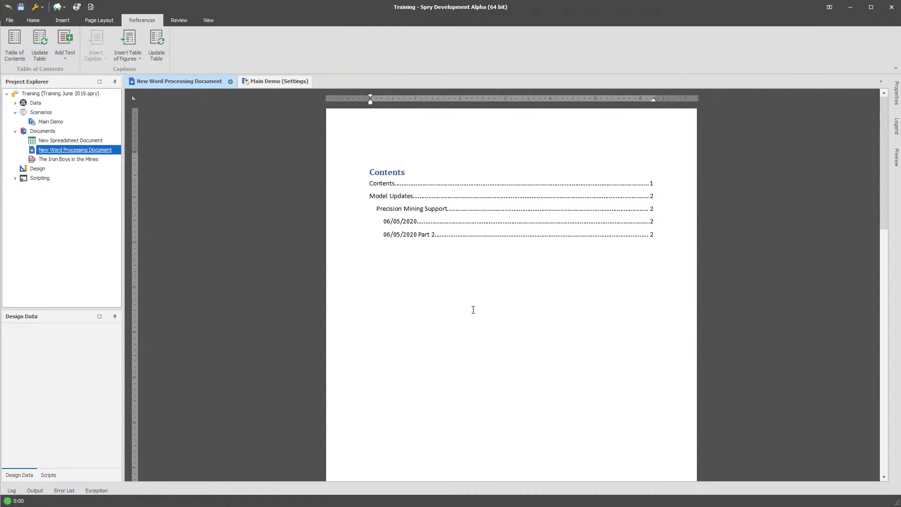
Add the line "This is level 5 text" on page 2, one blank line below "Made another change".
scroll(469, 309, down, 10)
click(421, 345)
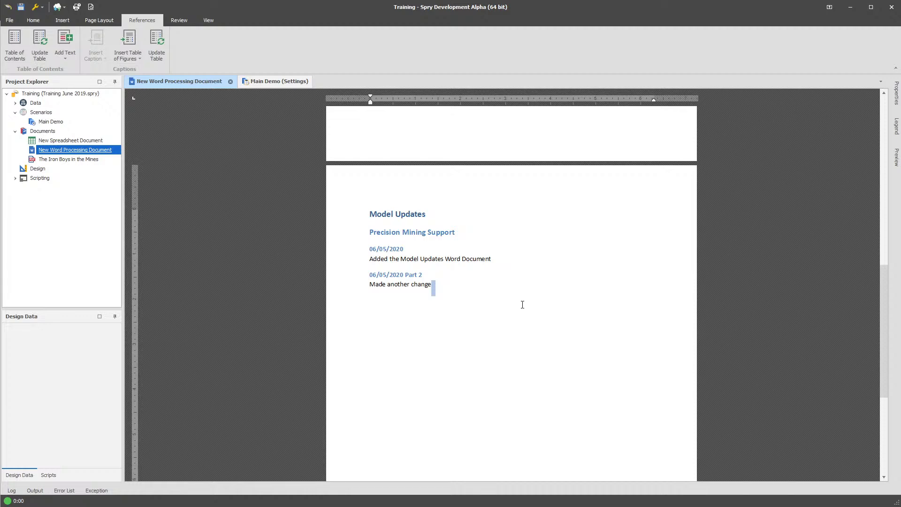
key(Return)
key(Return)
text(This is level 5 text)
Mark the "This is level 5 text" line as a Level 5 contents entry and update the table of contents.
triple_click(407, 316)
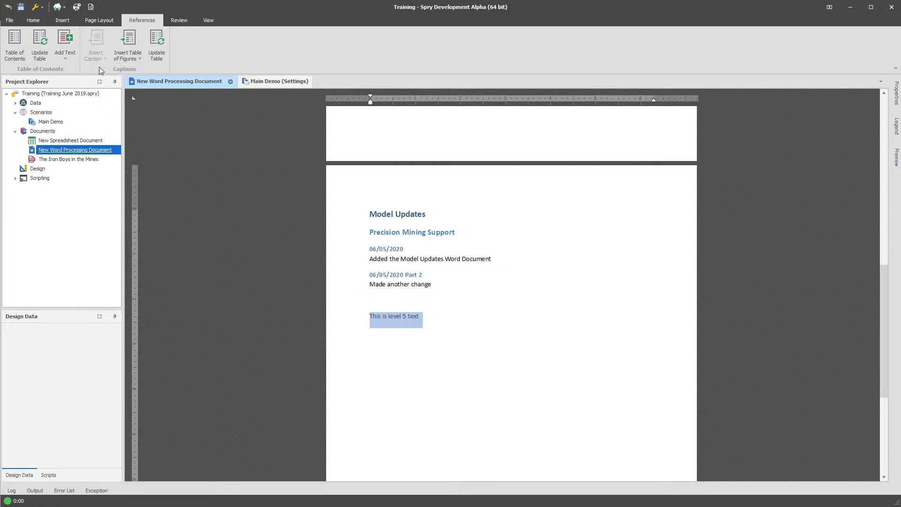
click(74, 61)
click(49, 142)
click(402, 314)
scroll(405, 316, up, 8)
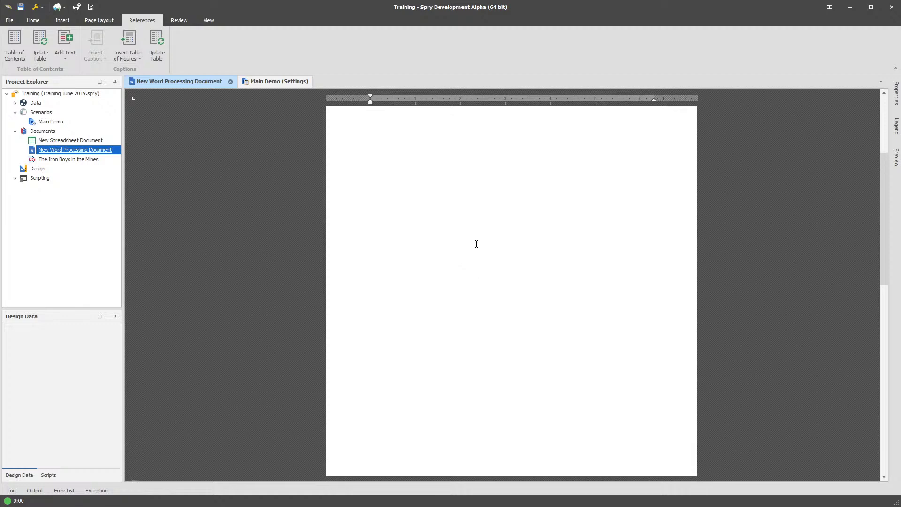
click(39, 43)
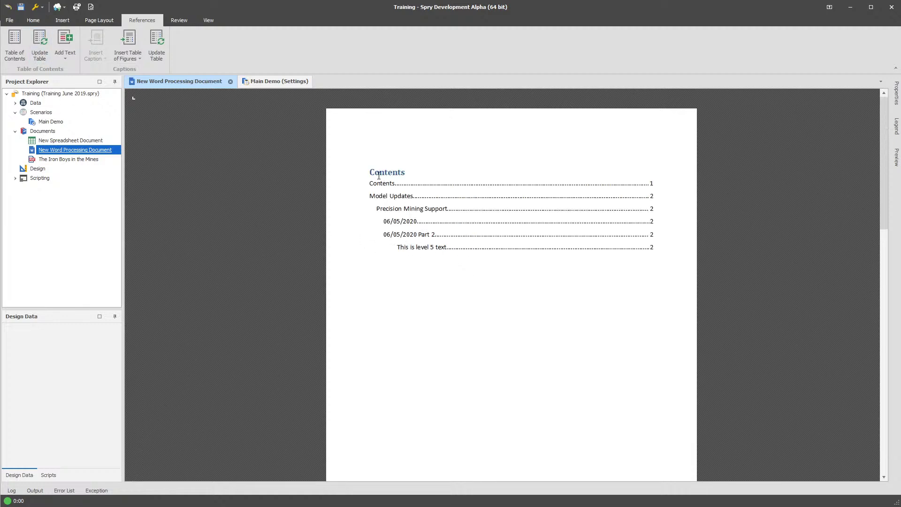
Examine the updated table of contents against the headings and text on page 2.
click(387, 193)
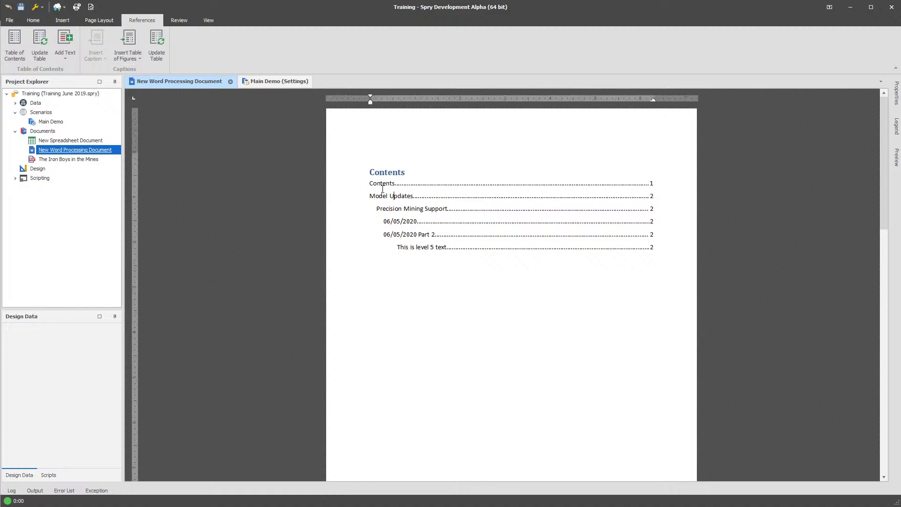
click(404, 207)
click(408, 221)
click(398, 247)
scroll(430, 323, down, 2)
scroll(457, 228, up, 2)
scroll(421, 338, down, 10)
scroll(421, 338, up, 3)
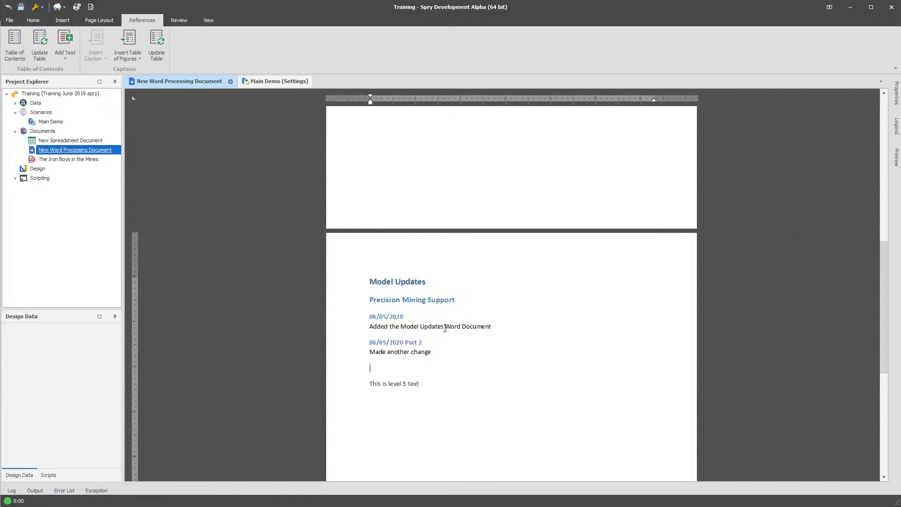
scroll(499, 255, up, 10)
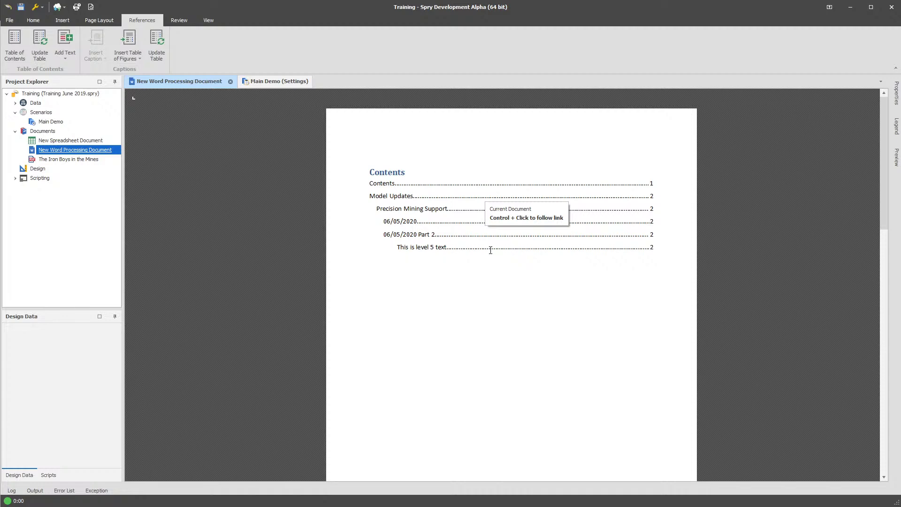
click(416, 293)
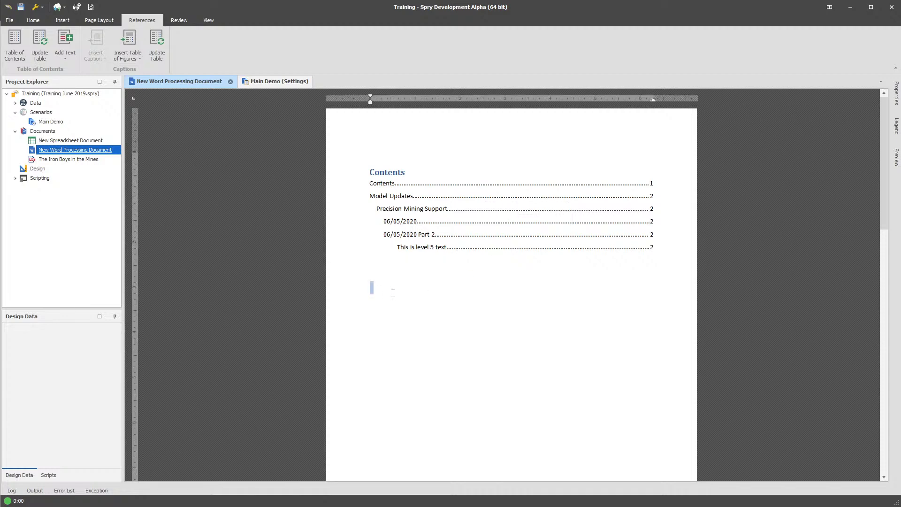
Add a new word processing document to the Documents folder and open it, saving the project as well.
right_click(42, 131)
mouse_move(70, 138)
click(141, 139)
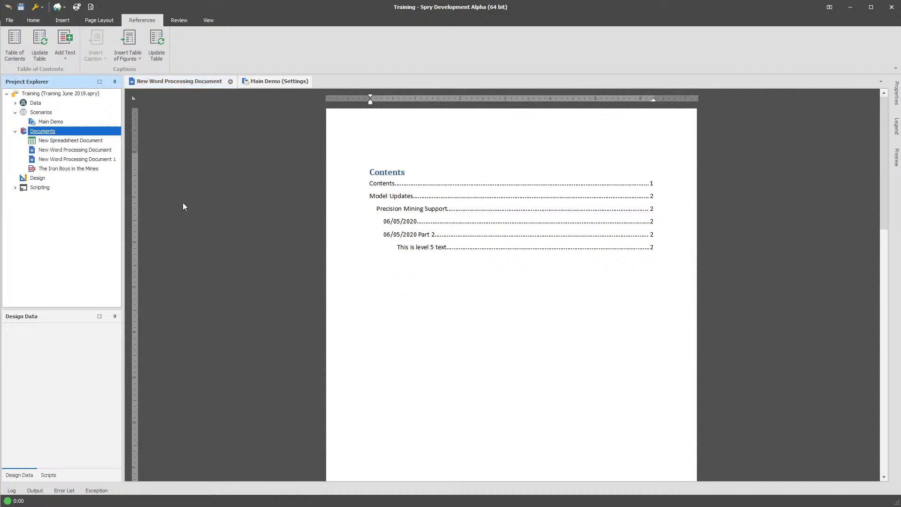
double_click(98, 160)
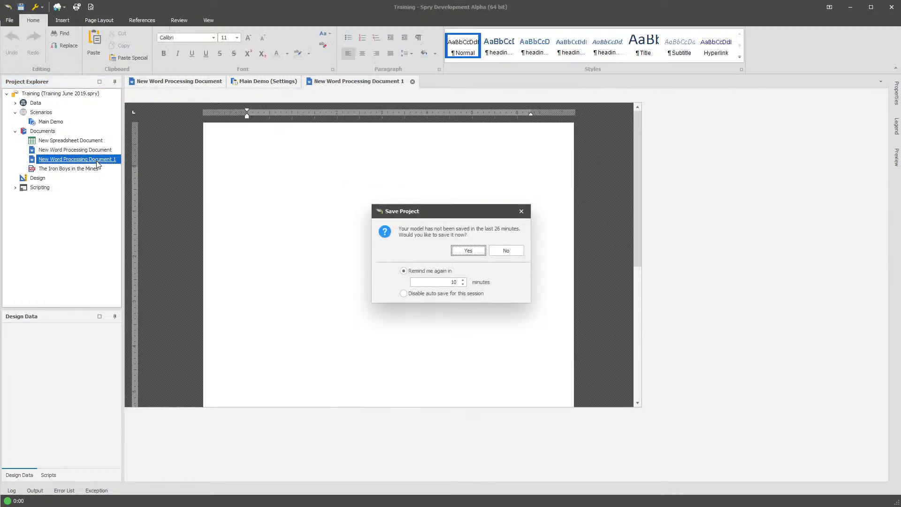
click(468, 250)
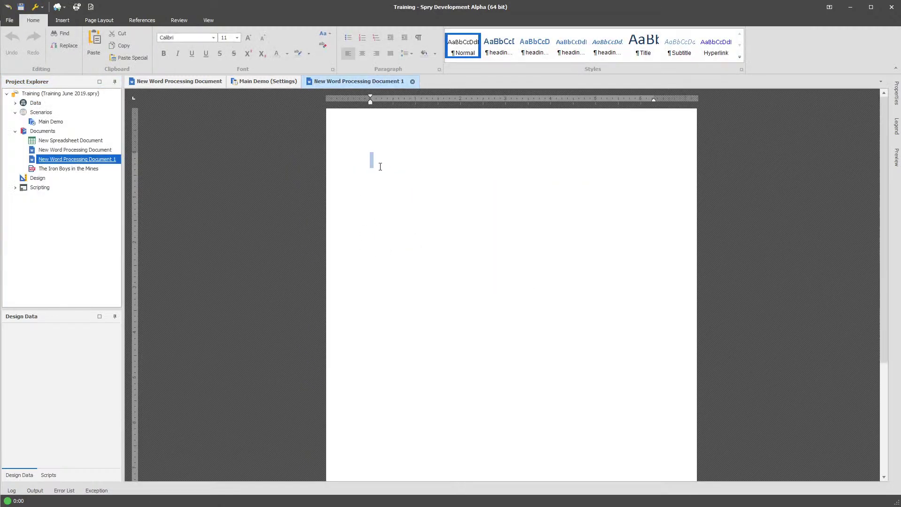
Enter "Contents" on the first page of the new document and insert a page break after it.
click(397, 157)
text(Contents)
key(ctrl+Return)
scroll(462, 209, up, 6)
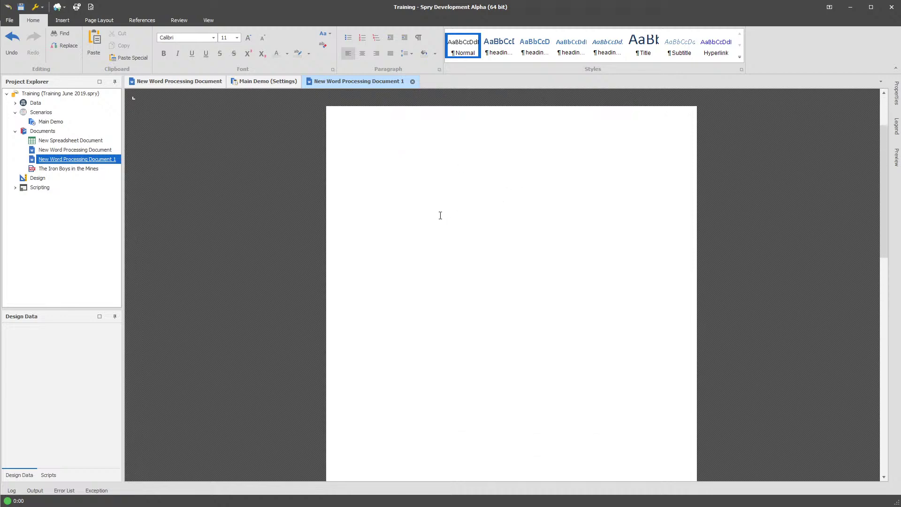
scroll(441, 217, down, 15)
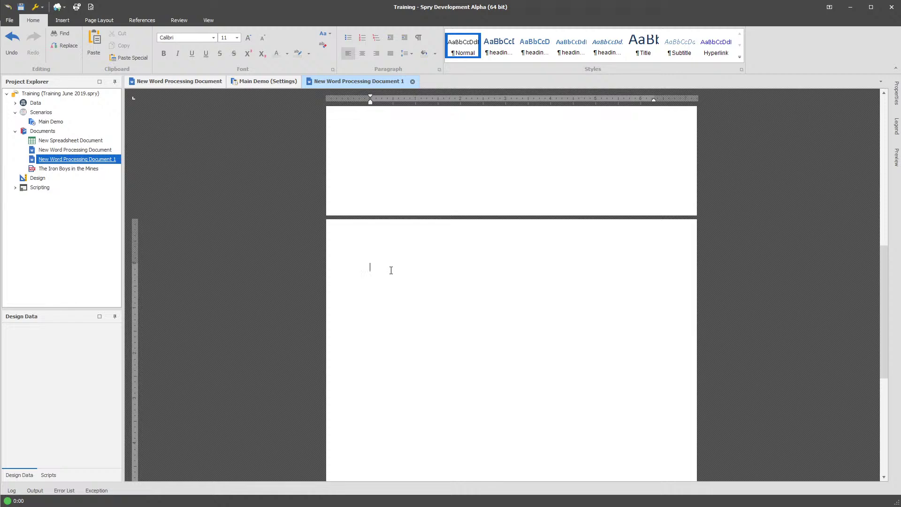
Enter the lines "Workflows", "Data Import", "Schedule Runs" and "Haulage Reporting" on the second page.
text(Workflows)
key(Return)
text(Data Import)
key(Return)
text(Schedule Run)
key(Return)
text(Haulage Reporting)
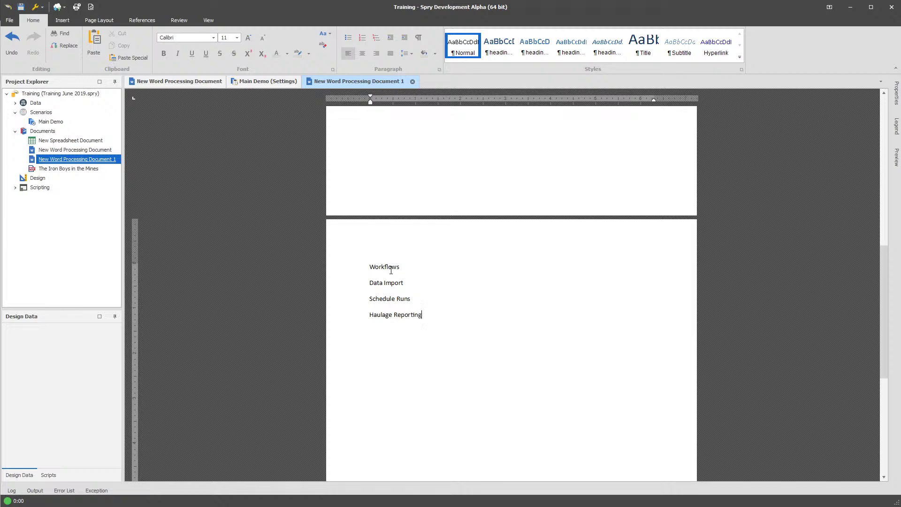
Apply the first-level heading style to "Workflows" and the second-level heading style to the three lines below it.
click(391, 269)
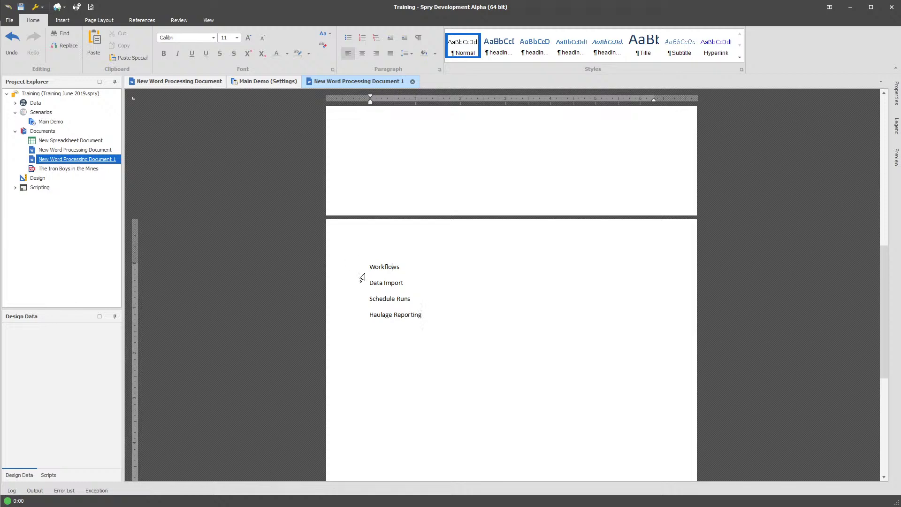
click(500, 50)
drag(370, 287, 425, 320)
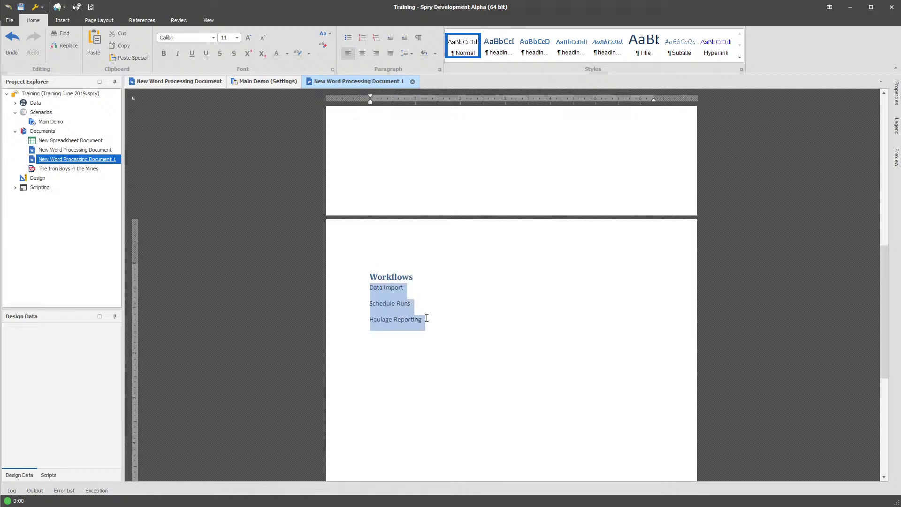
click(539, 48)
click(422, 311)
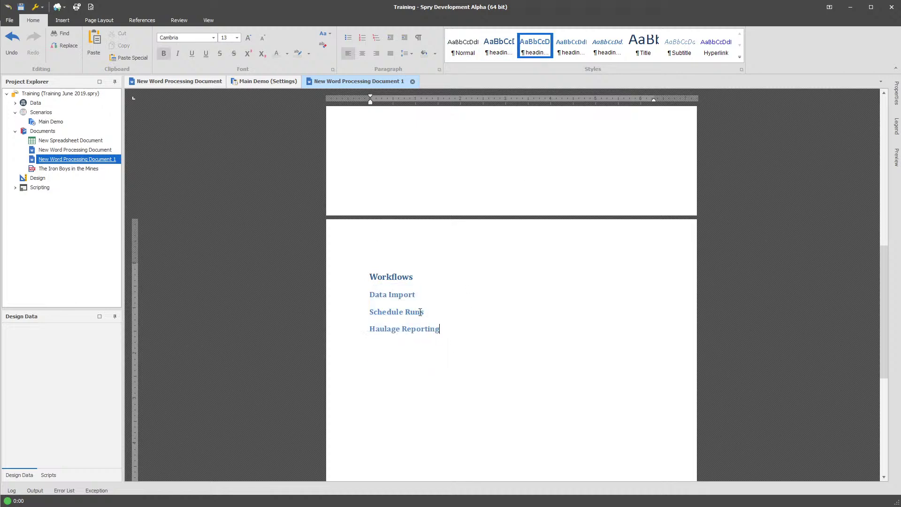
Insert an empty line below the "Data Import" heading.
click(463, 295)
key(Return)
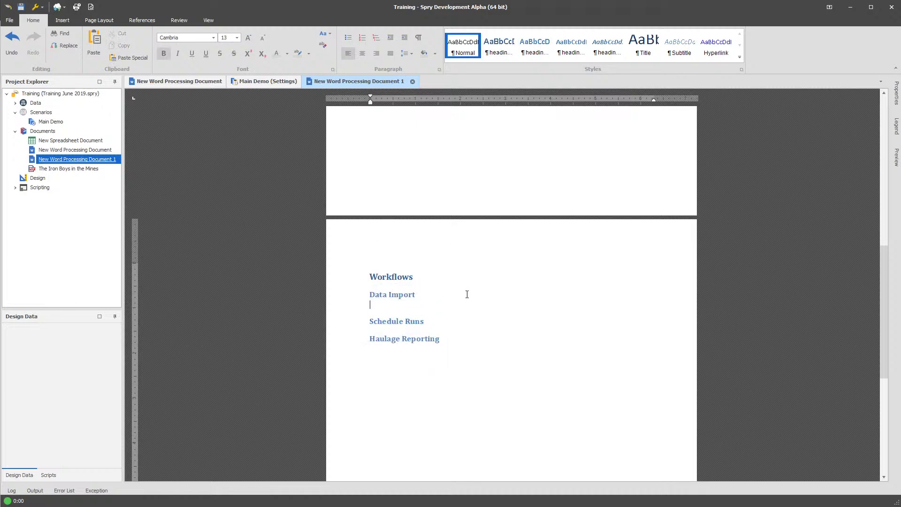
right_click(381, 308)
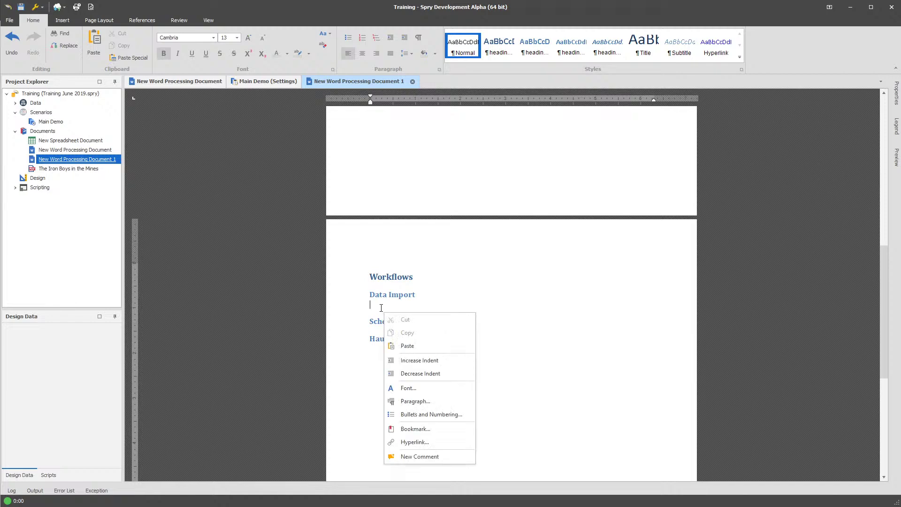
click(381, 308)
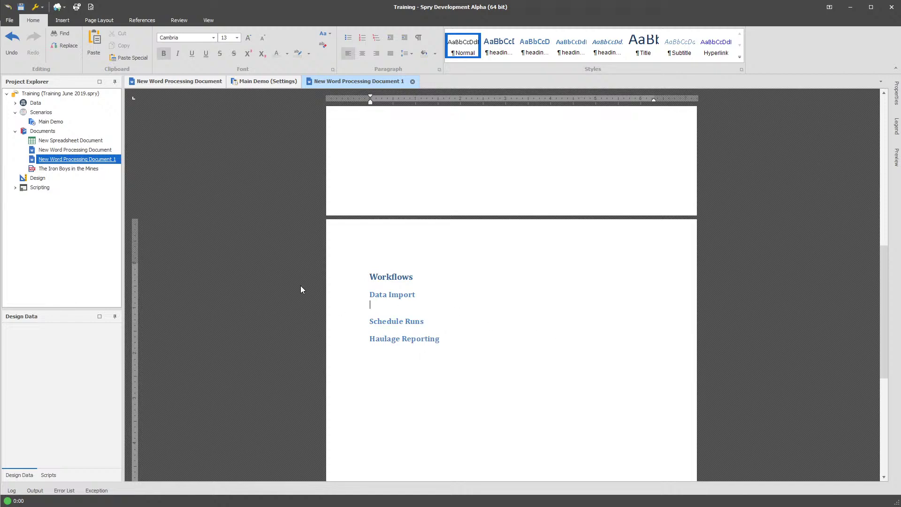
Capture a screen region showing part of the document and paste it on the empty line below the "Data Import" heading.
key(Print)
drag(209, 152, 747, 410)
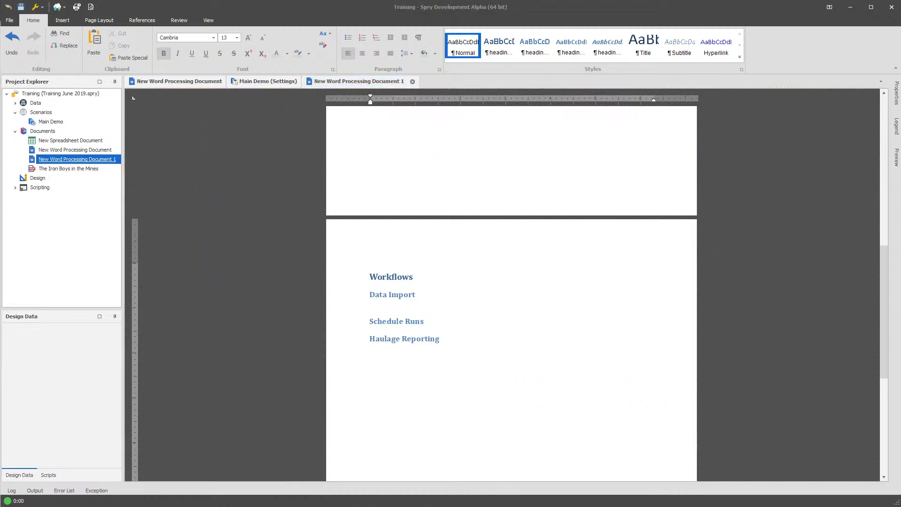
click(417, 304)
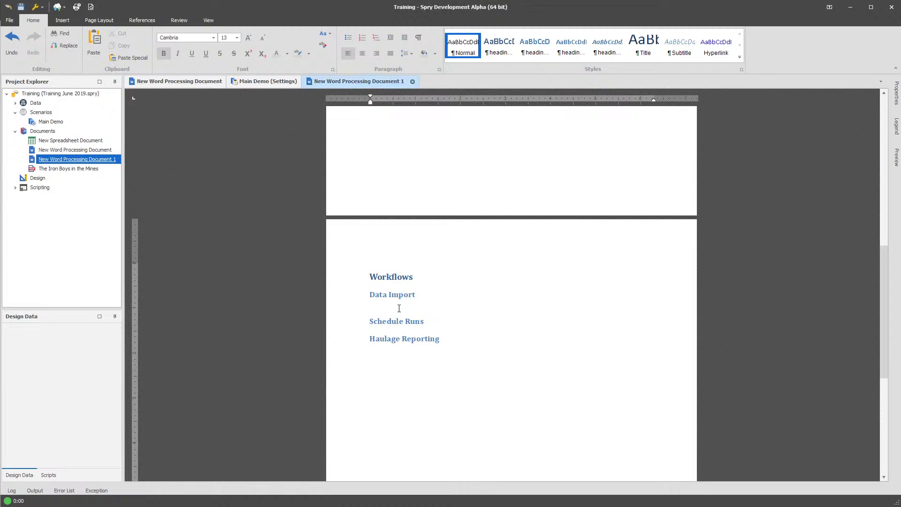
key(ctrl+v)
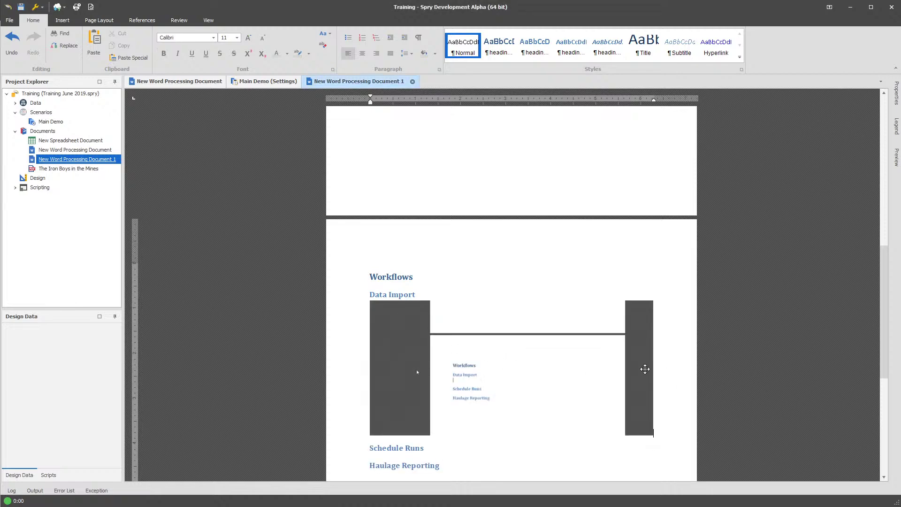
Try to insert a figures caption with the pasted screenshot selected, and undo the attempt.
click(569, 359)
click(237, 21)
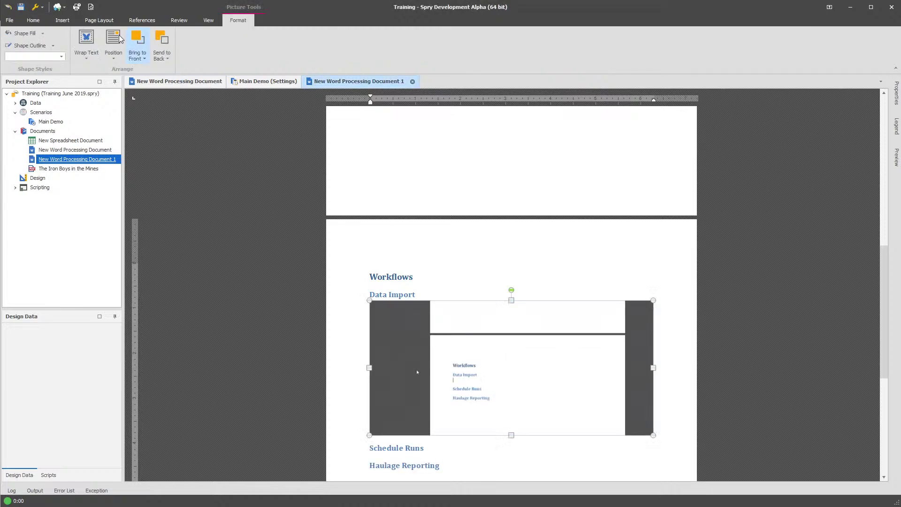
click(209, 20)
click(142, 20)
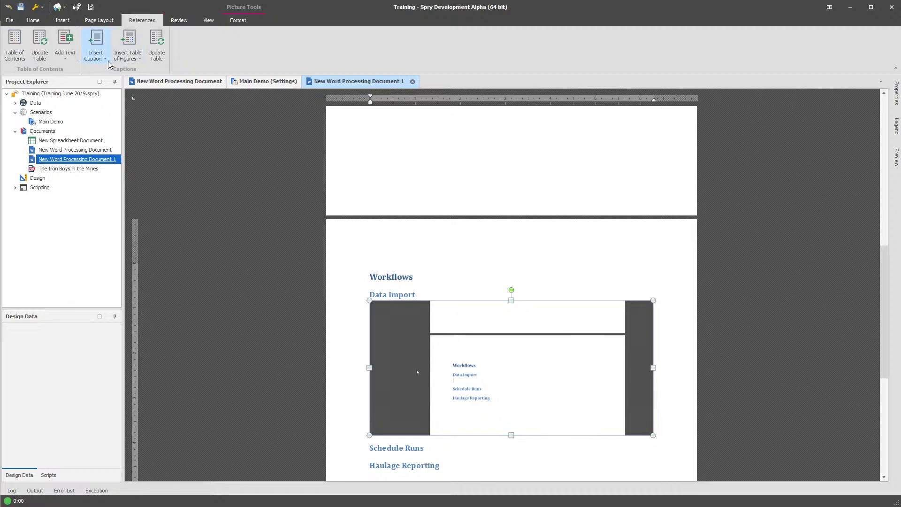
click(127, 56)
click(94, 59)
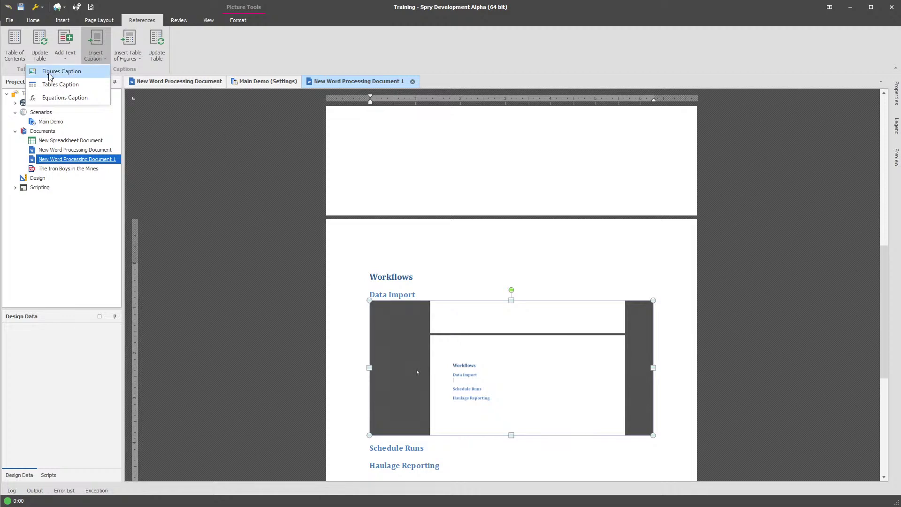
click(69, 73)
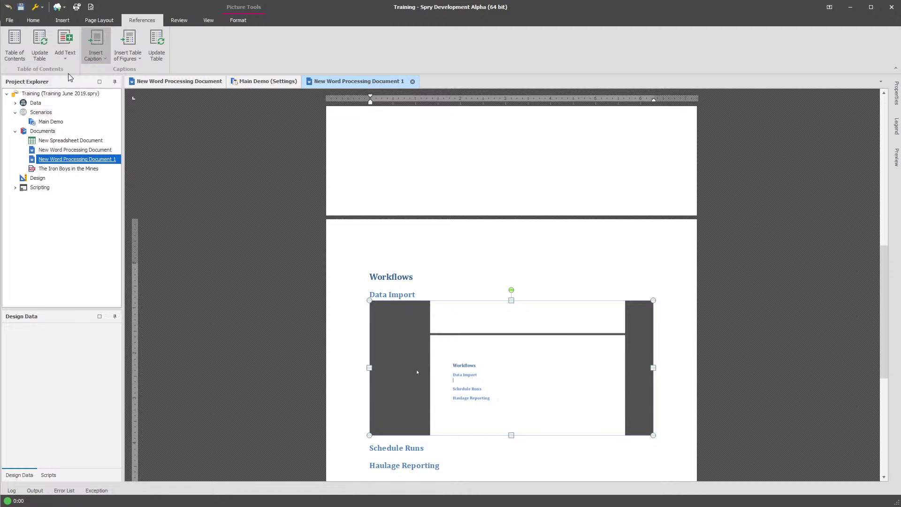
key(ctrl+z)
Add a new line directly below the pasted screenshot and insert a figures caption on it.
click(655, 374)
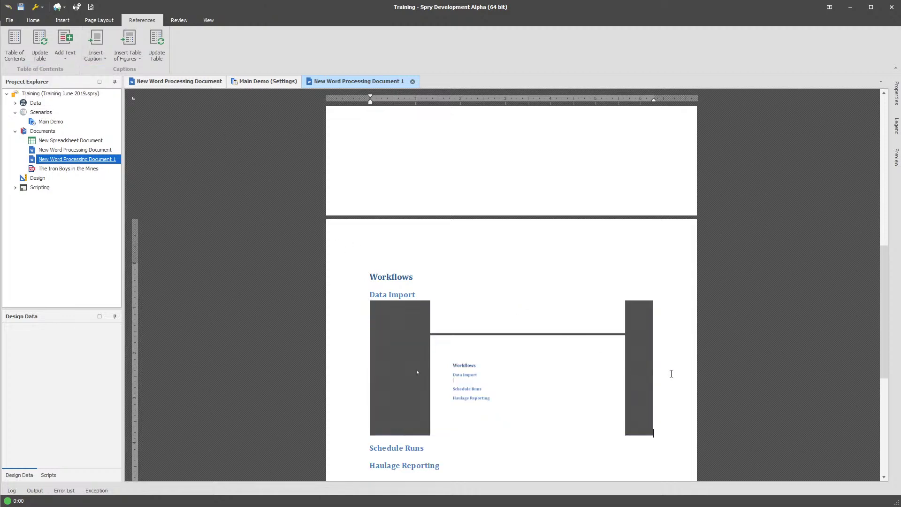
key(Return)
click(124, 58)
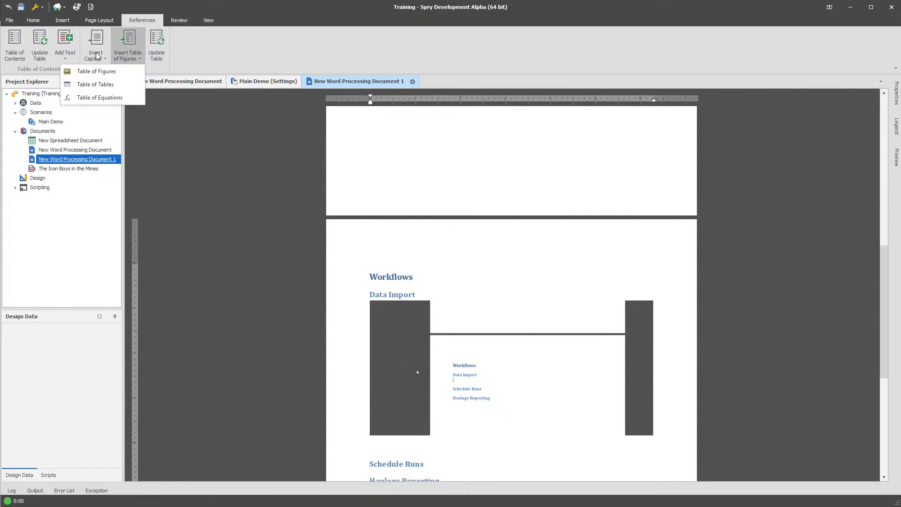
click(100, 73)
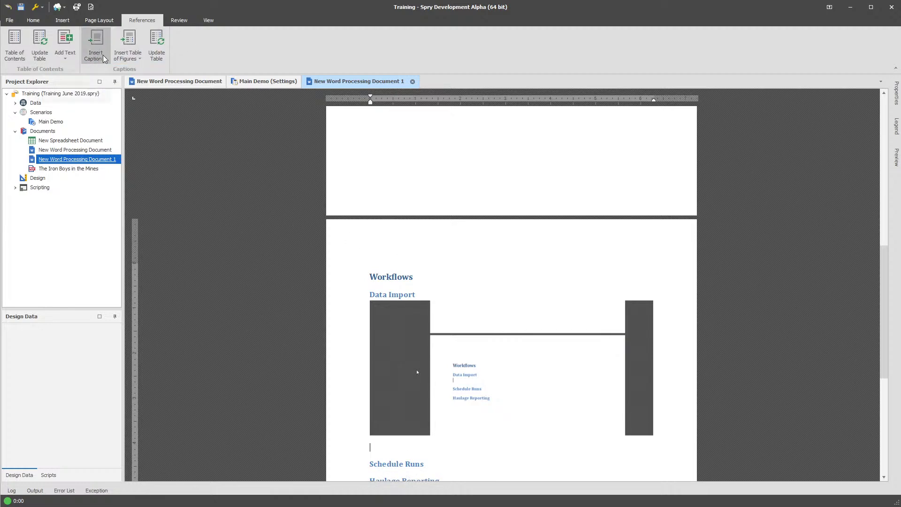
click(104, 58)
click(69, 72)
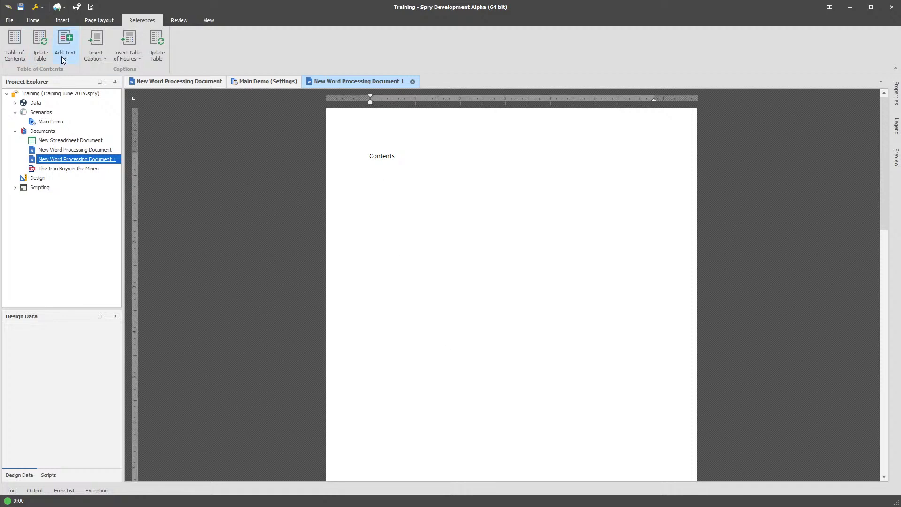
Insert a table of contents below the "Contents" line on the first page.
click(15, 47)
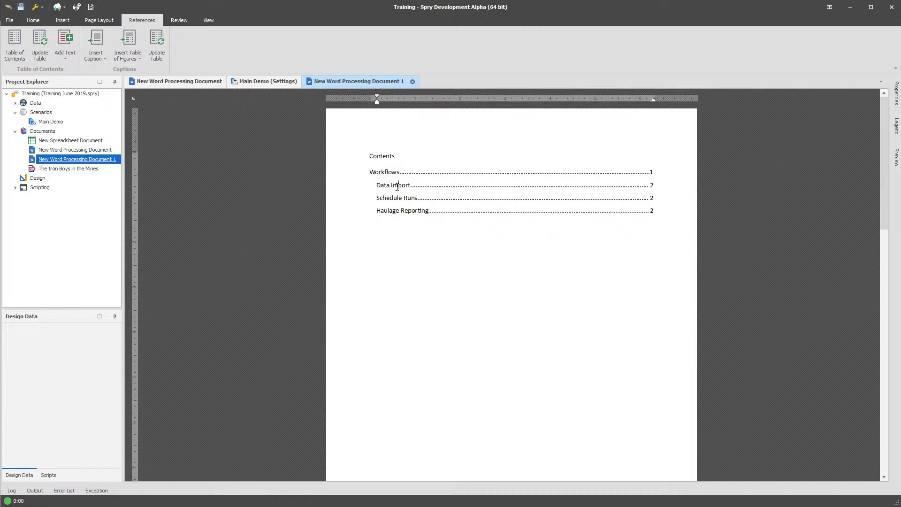
scroll(435, 323, down, 7)
scroll(431, 389, up, 7)
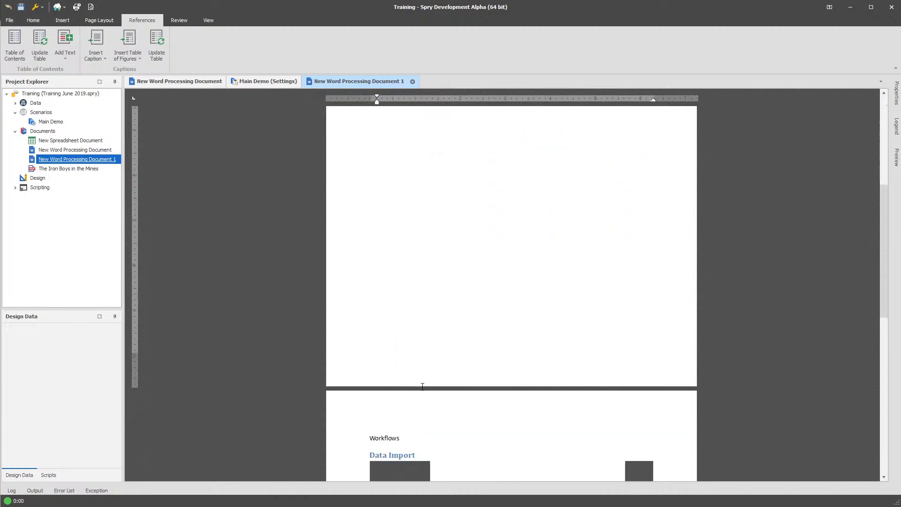
Insert a table of figures on the line directly below the table of contents.
click(411, 257)
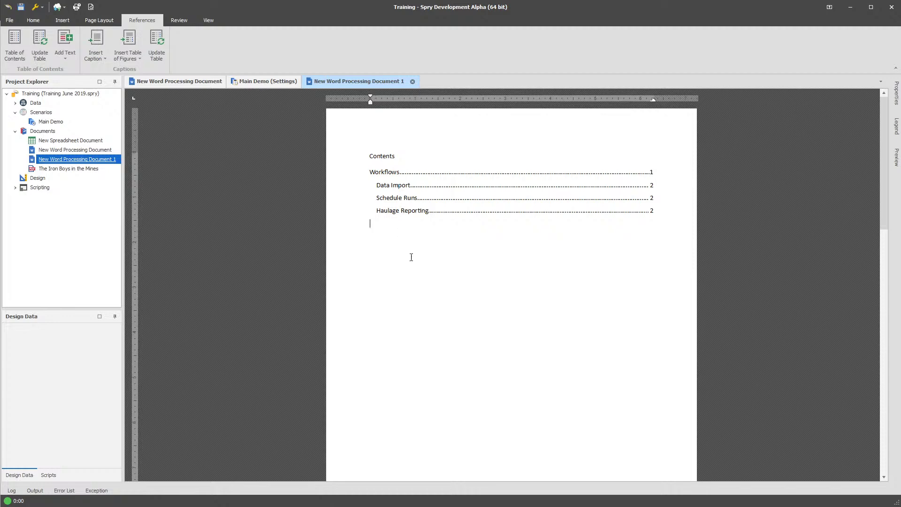
click(126, 54)
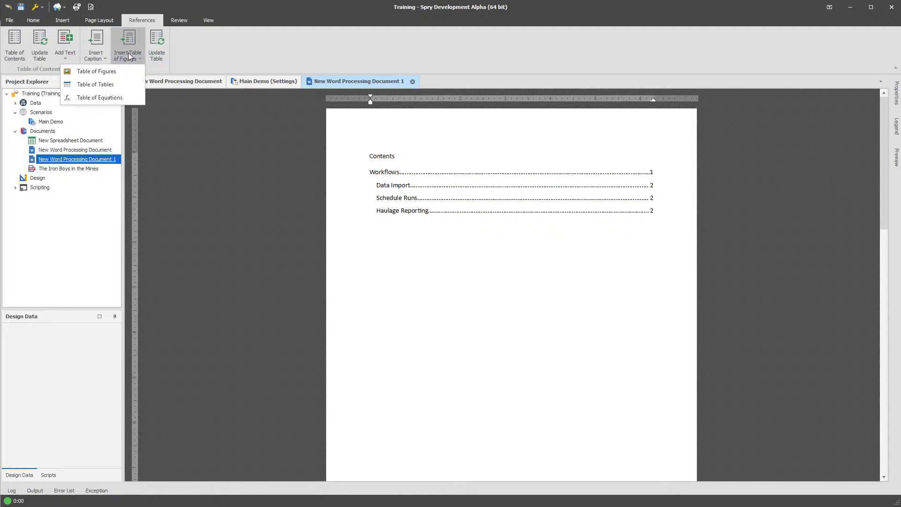
click(91, 72)
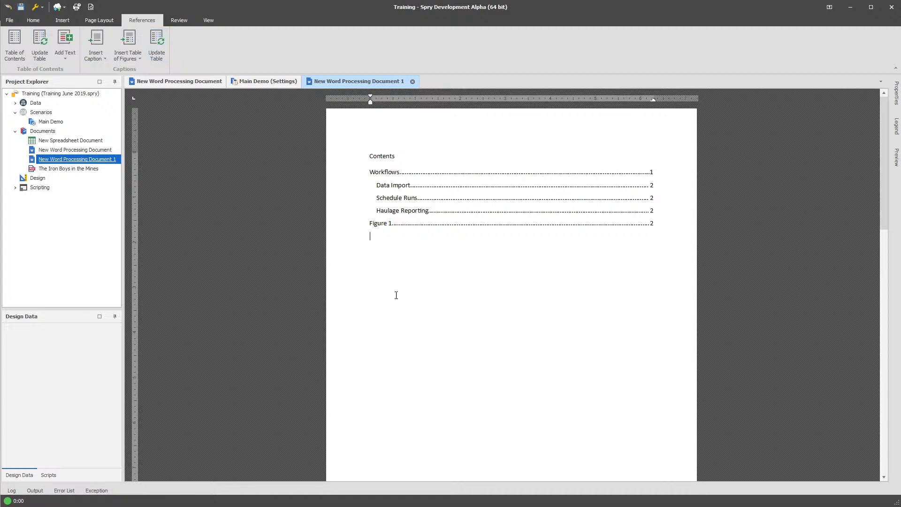
Compare the contents list with the second page, test the "Data Import" entry's link to its heading, and view the entry's hyperlink options.
scroll(396, 295, down, 7)
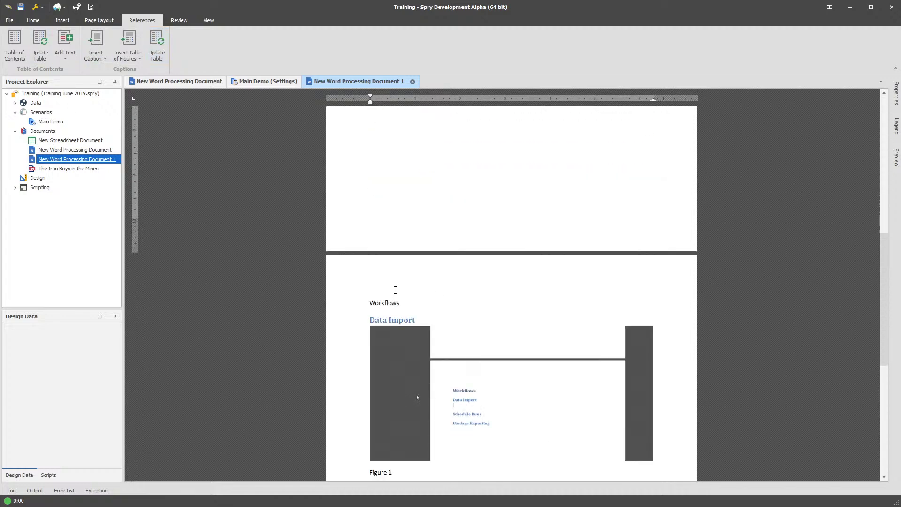
scroll(395, 290, down, 1)
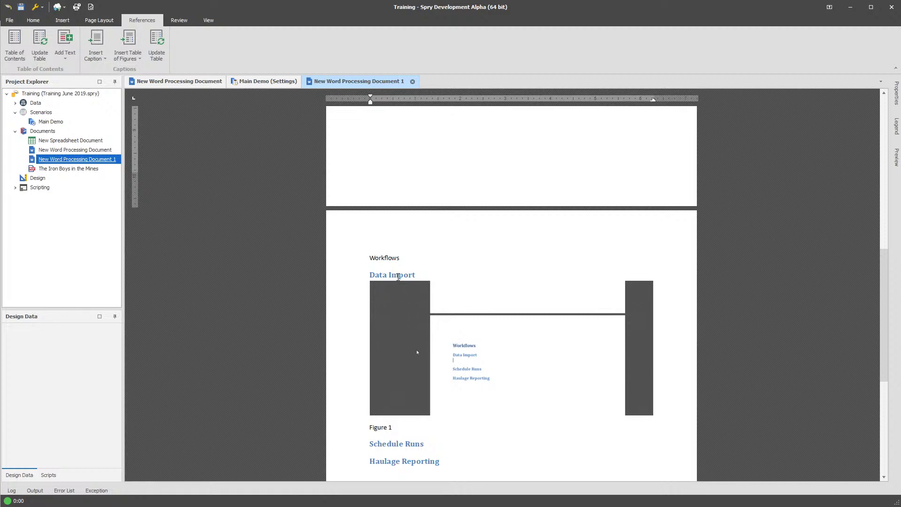
scroll(398, 275, up, 4)
scroll(399, 275, up, 5)
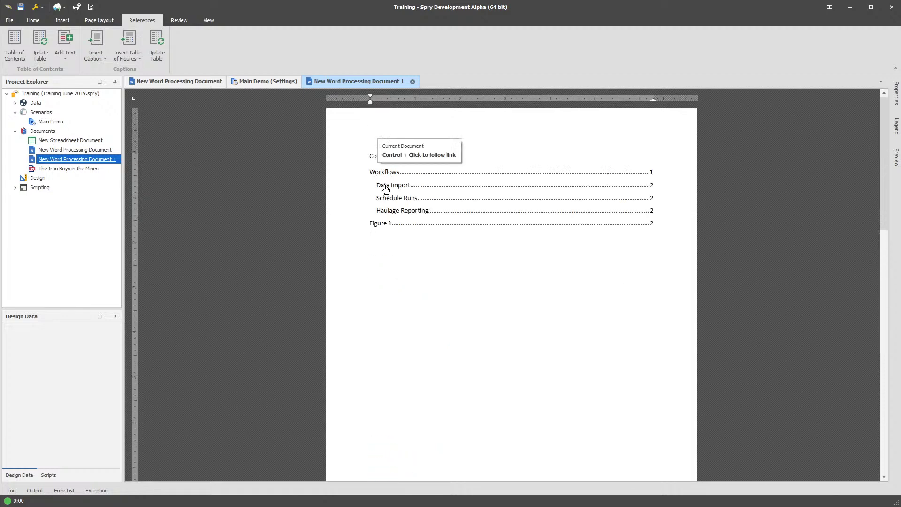
ctrl+click(385, 188)
scroll(384, 203, up, 10)
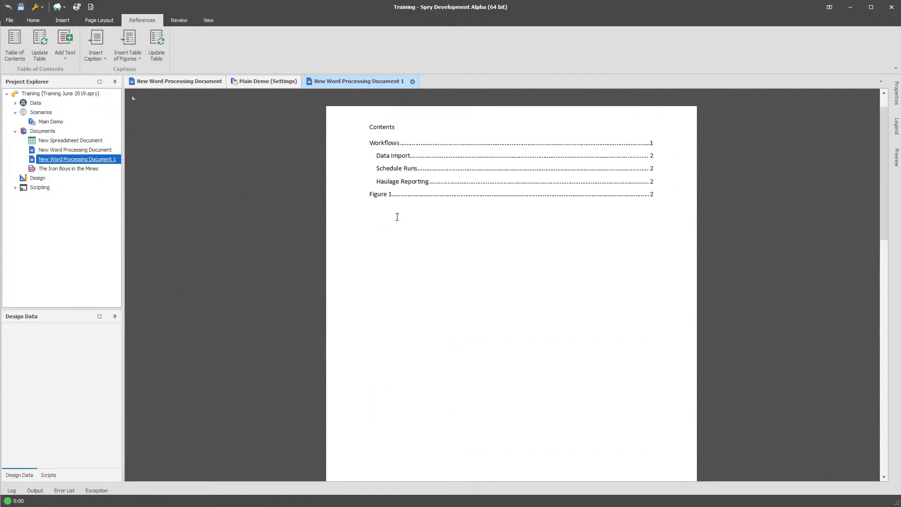
scroll(396, 217, up, 1)
triple_click(395, 186)
click(386, 186)
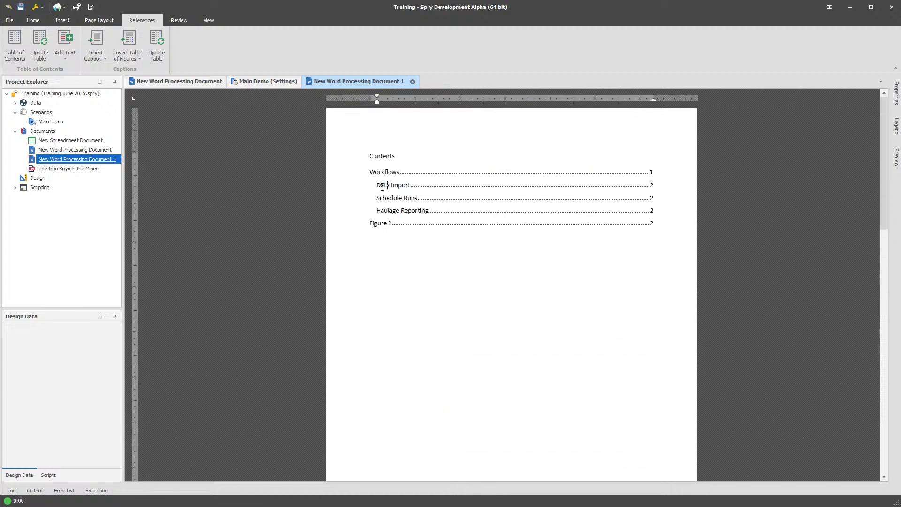
ctrl+click(394, 189)
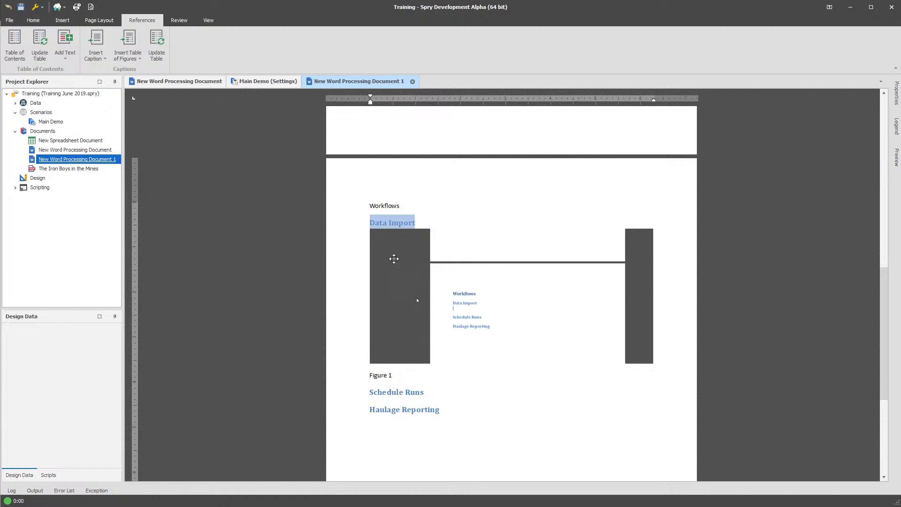
scroll(394, 259, up, 10)
click(387, 185)
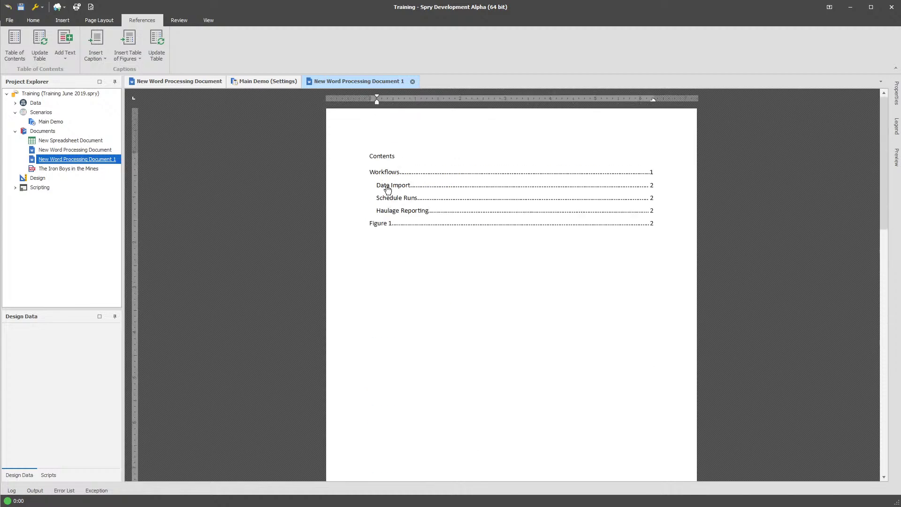
ctrl+click(387, 189)
scroll(389, 263, up, 10)
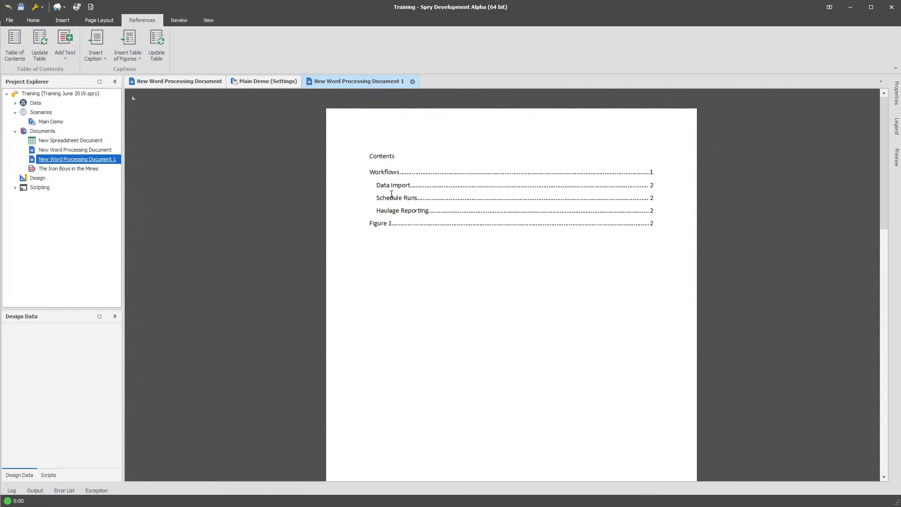
right_click(393, 186)
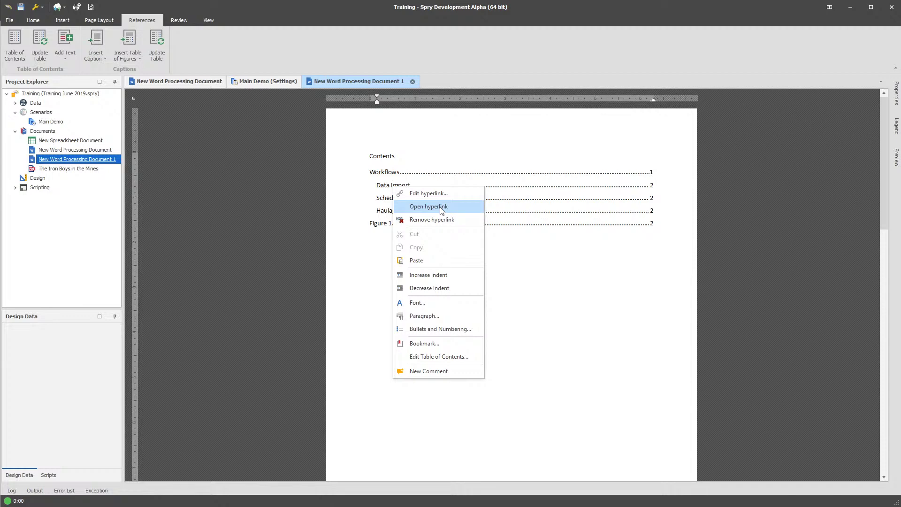
click(382, 255)
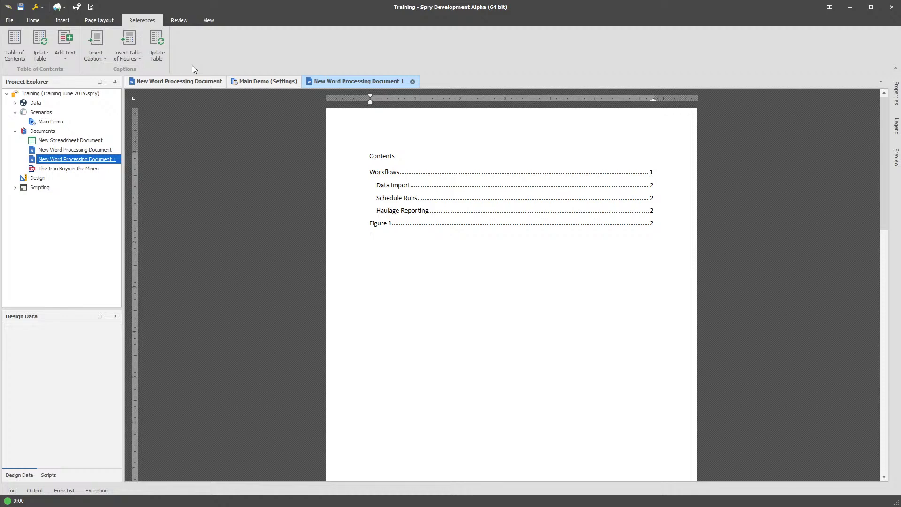
View the document types that can be imported into the project's Documents folder.
click(62, 131)
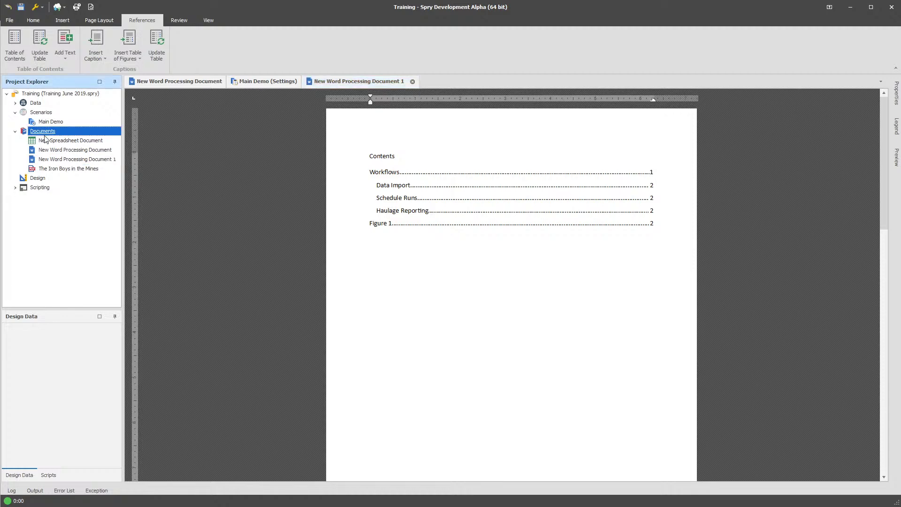
right_click(45, 138)
mouse_move(81, 159)
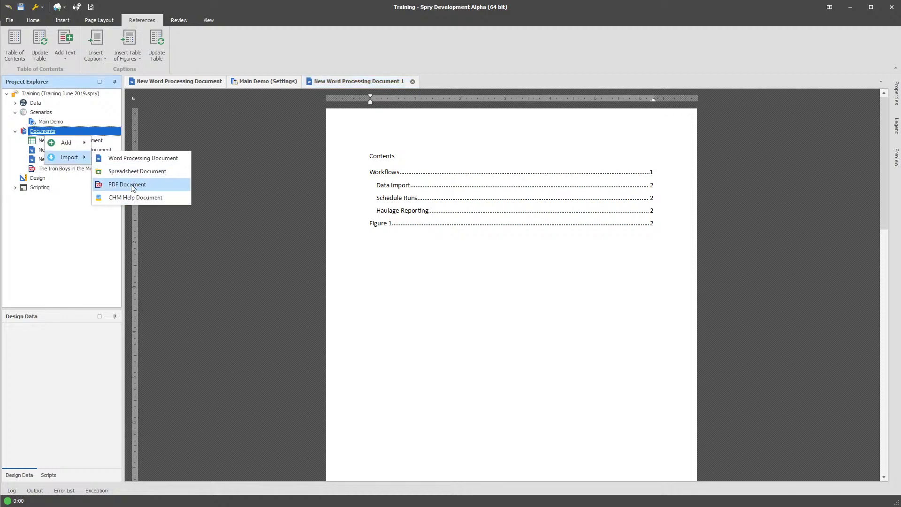
click(68, 180)
Open the project's PDF "The Iron Boys in the Mines" and expand its two top-level bookmarks.
click(71, 169)
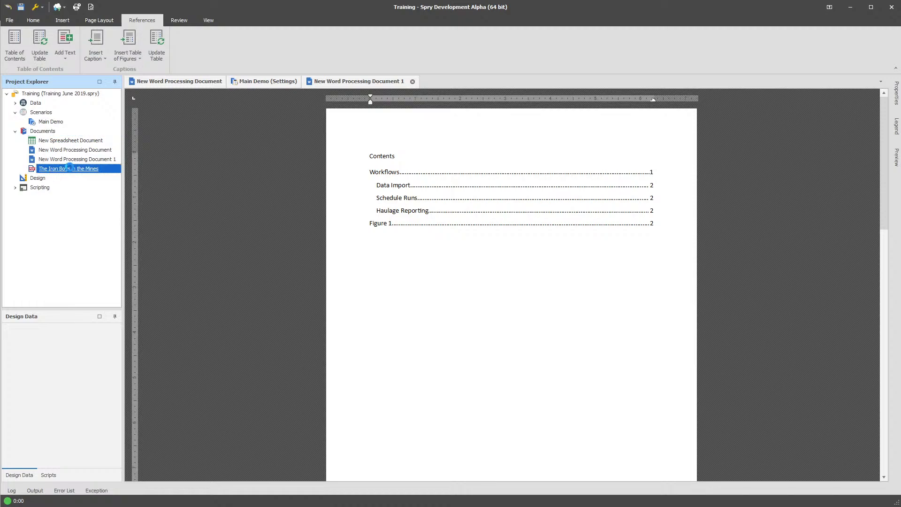
double_click(71, 168)
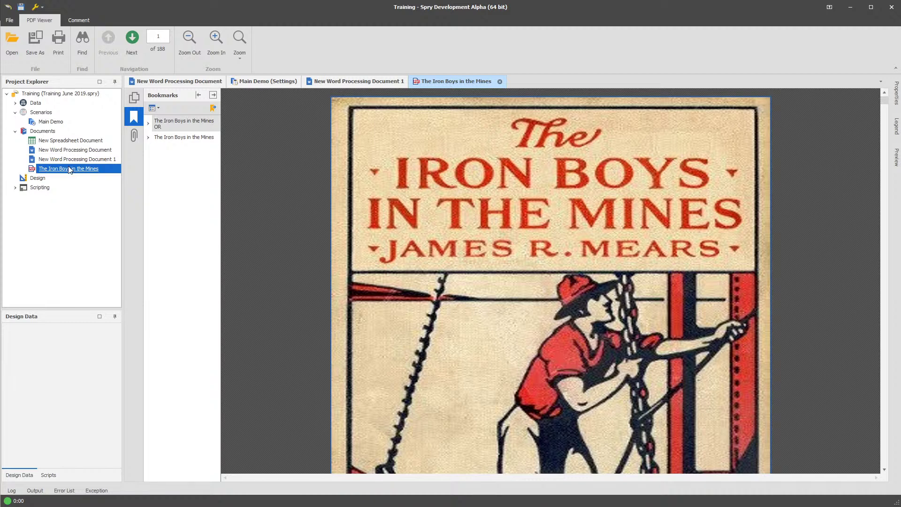
click(148, 123)
click(148, 165)
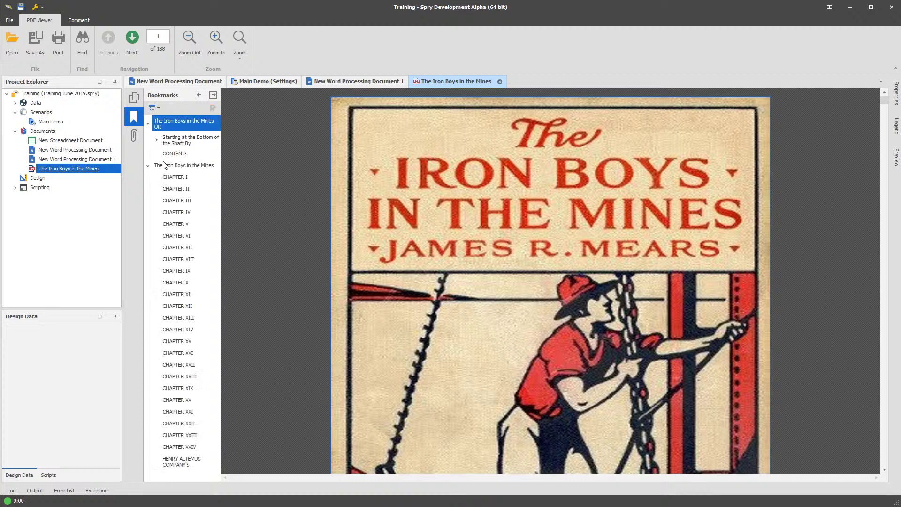